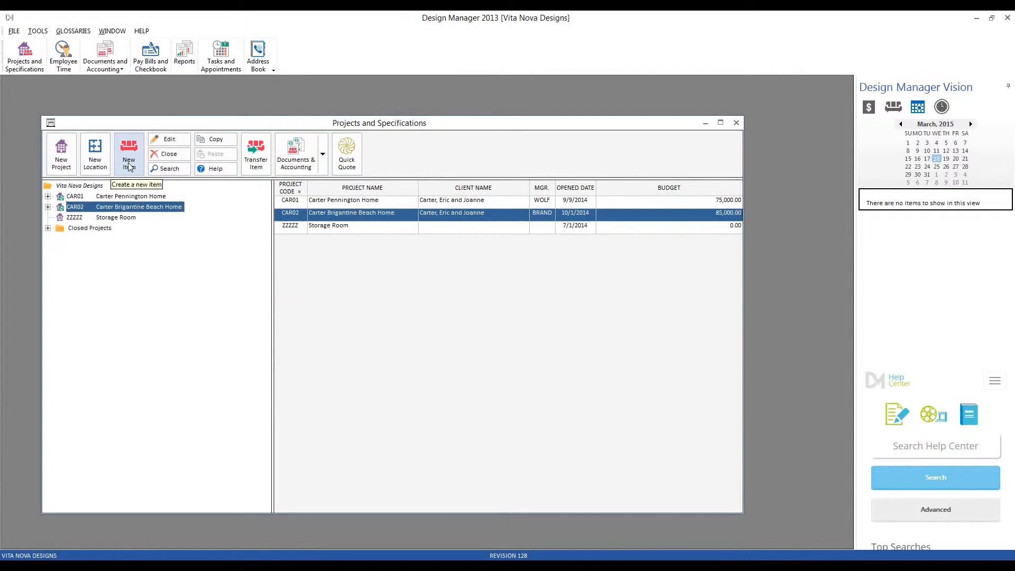
- Create a new item in the CAR02 Brigantine Beach Home project with "custom sofa" in bold as its client description
right_click(160, 208)
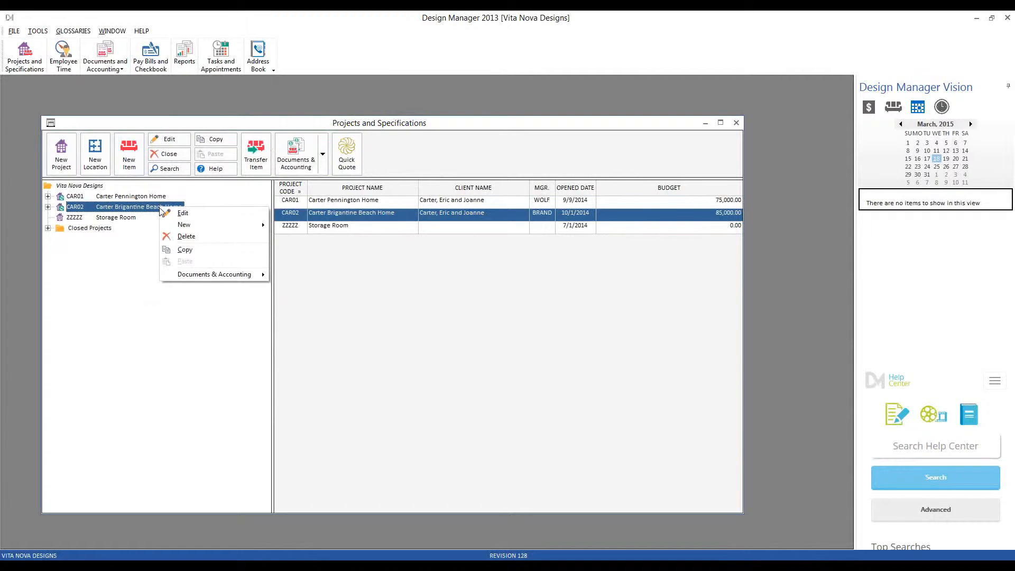
mouse_move(219, 225)
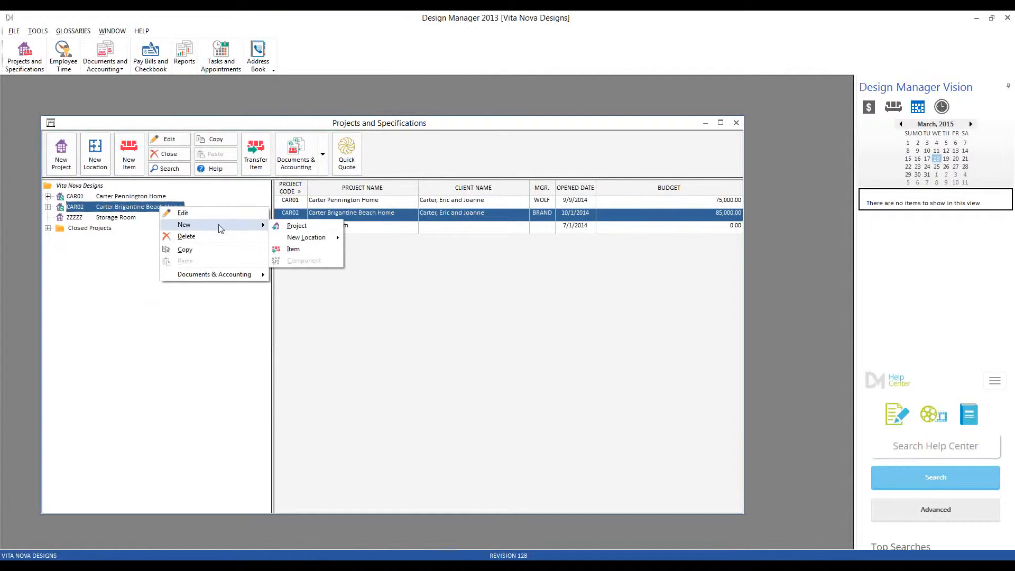
left_click(295, 249)
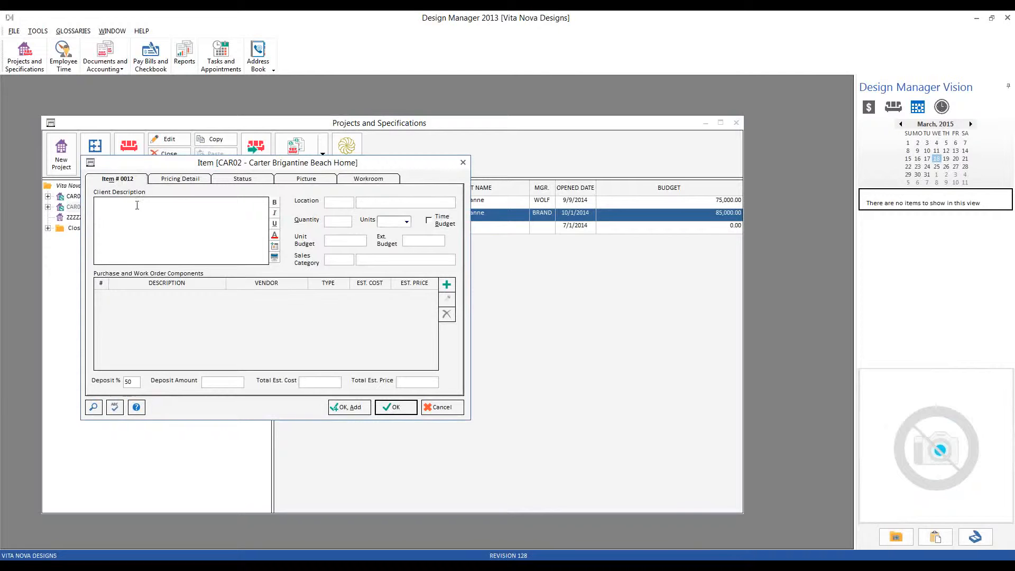
left_click(120, 203)
type("custom sofa")
double_click(106, 203)
double_click(136, 203)
- Go to the item's picture settings, switch to the browser and copy the enlarged orange sofa image from the Google results
left_click(306, 181)
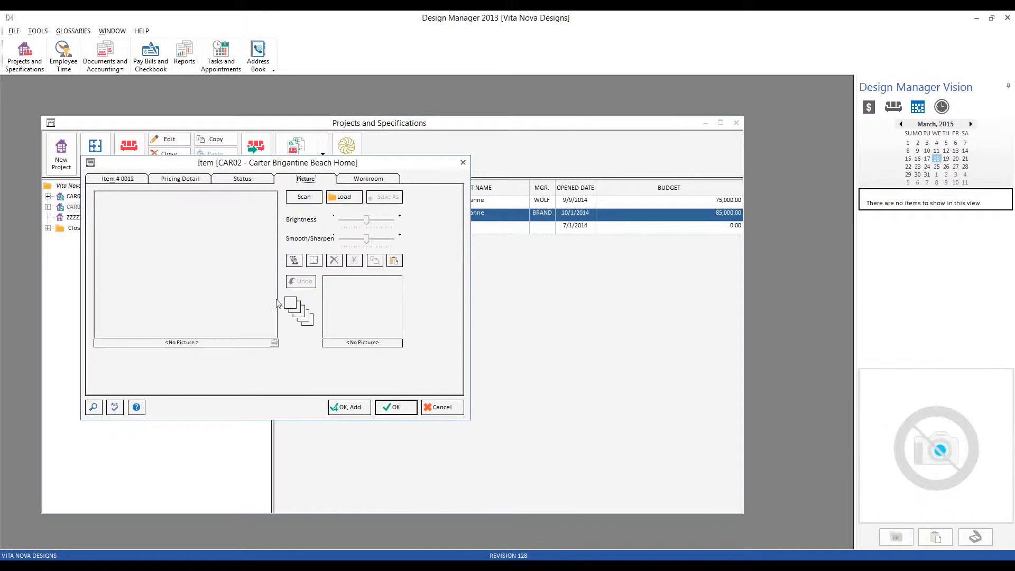
mouse_move(204, 565)
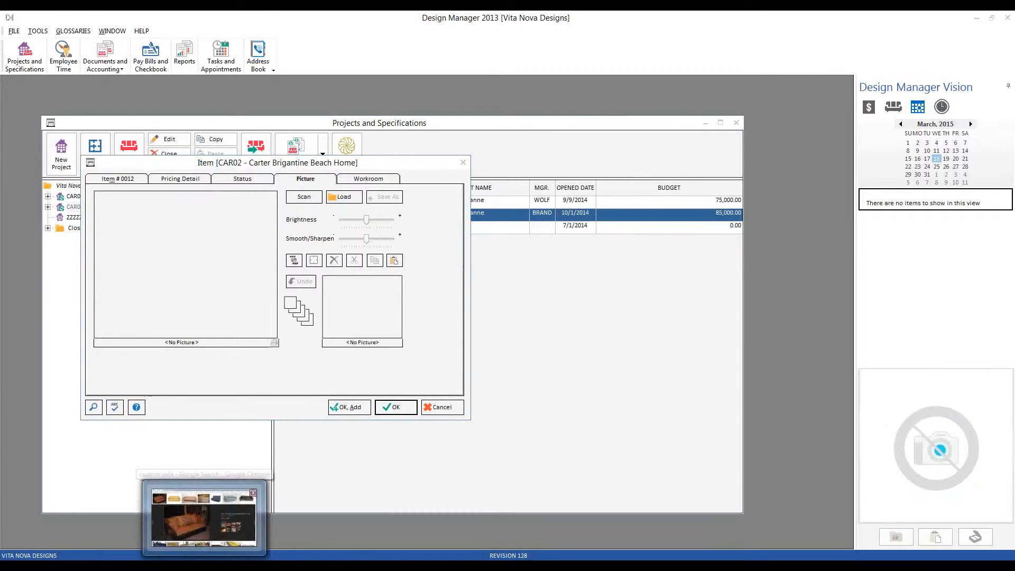
left_click(204, 518)
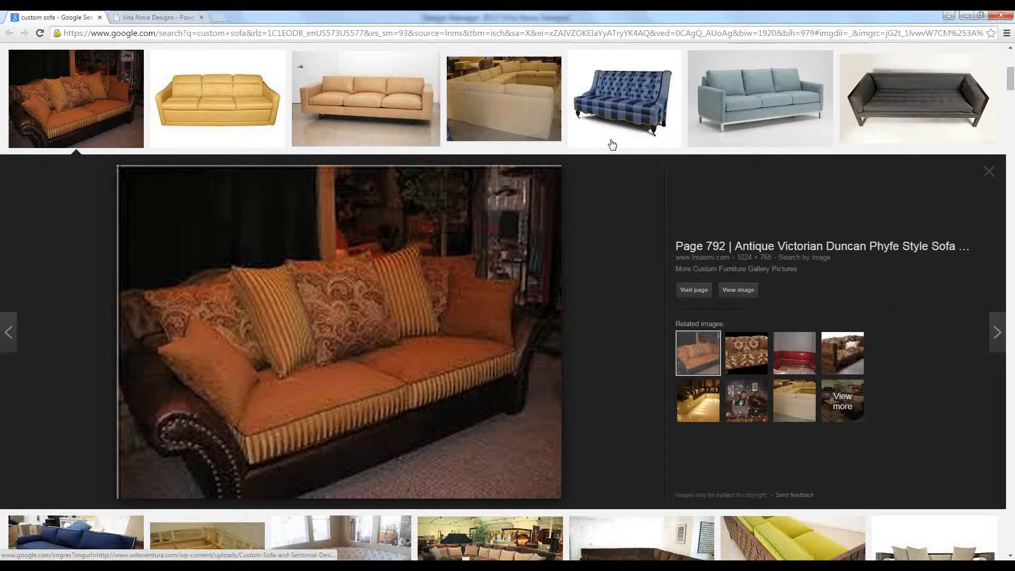
right_click(353, 321)
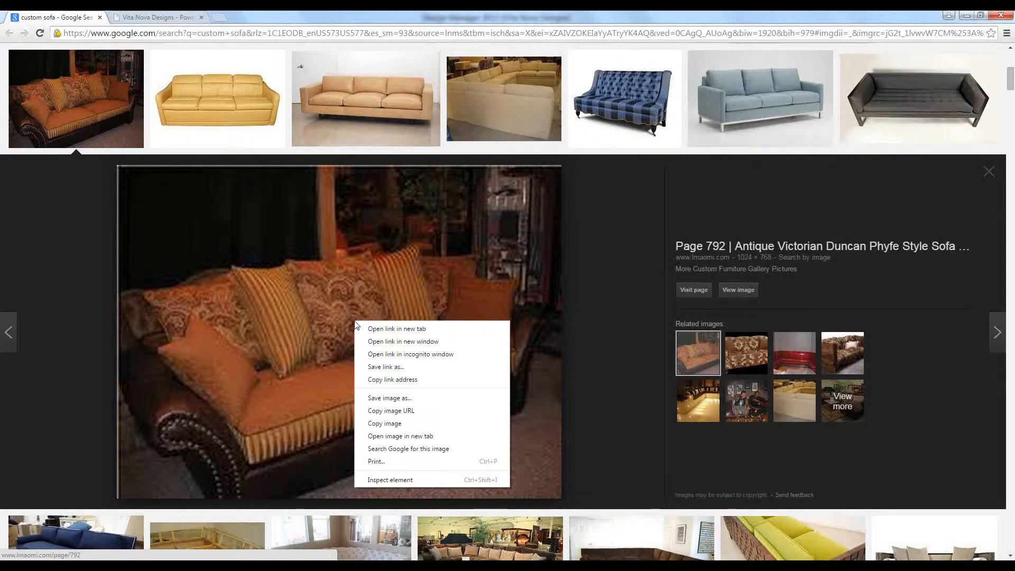
left_click(394, 423)
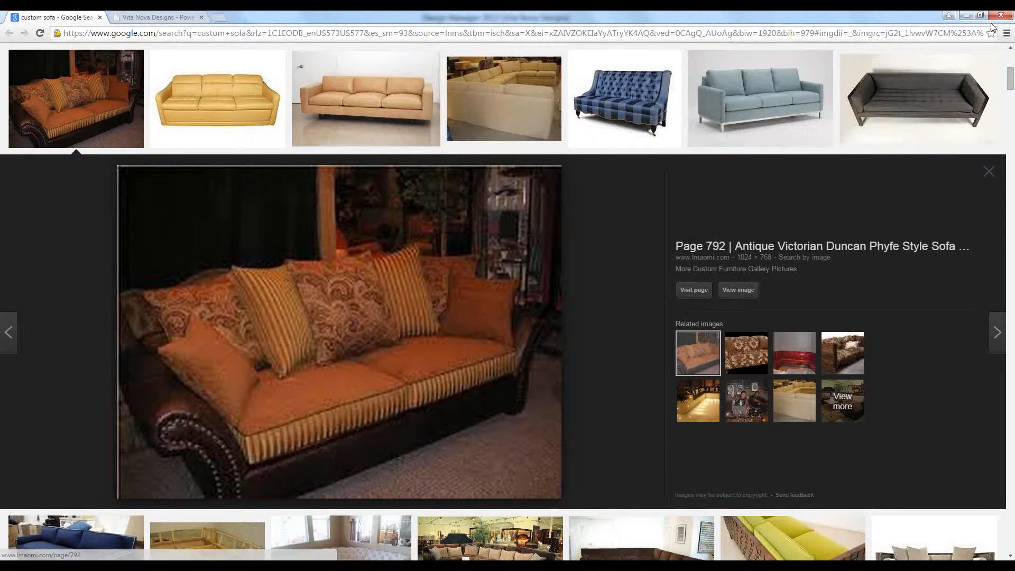
- Close the image search page, return to Design Manager and paste the copied sofa image as the item's picture
left_click(100, 17)
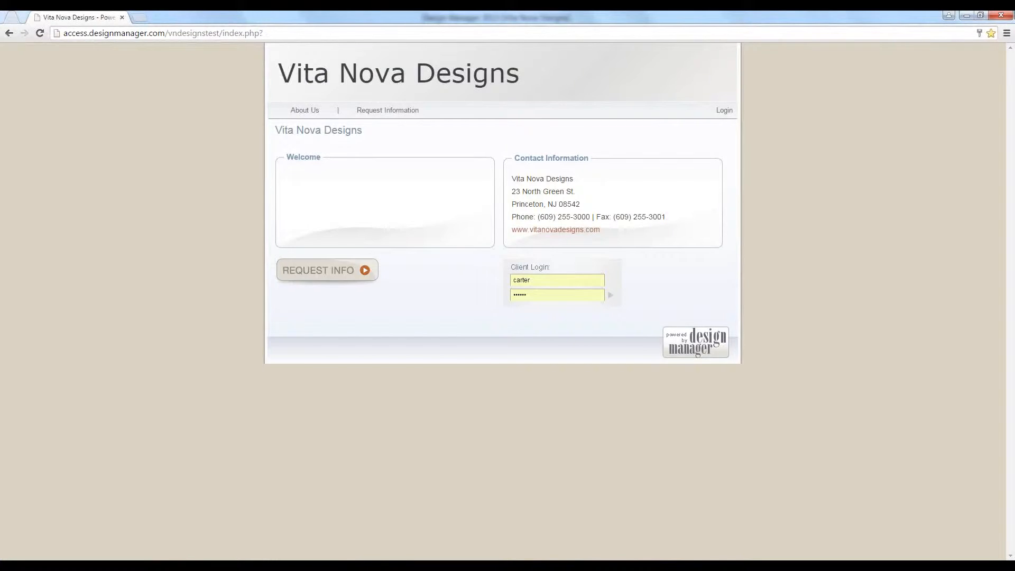
left_click(966, 17)
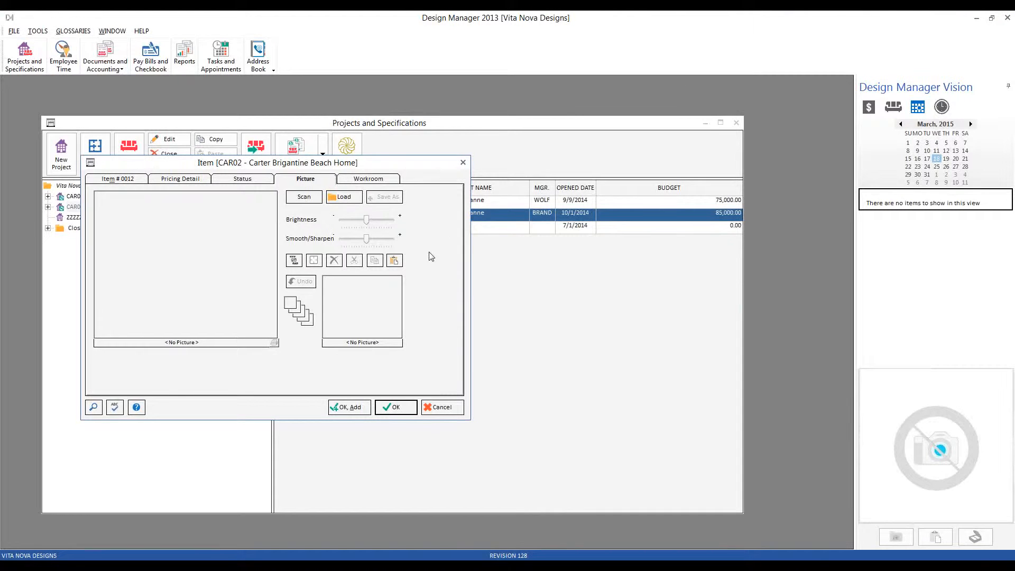
left_click(394, 260)
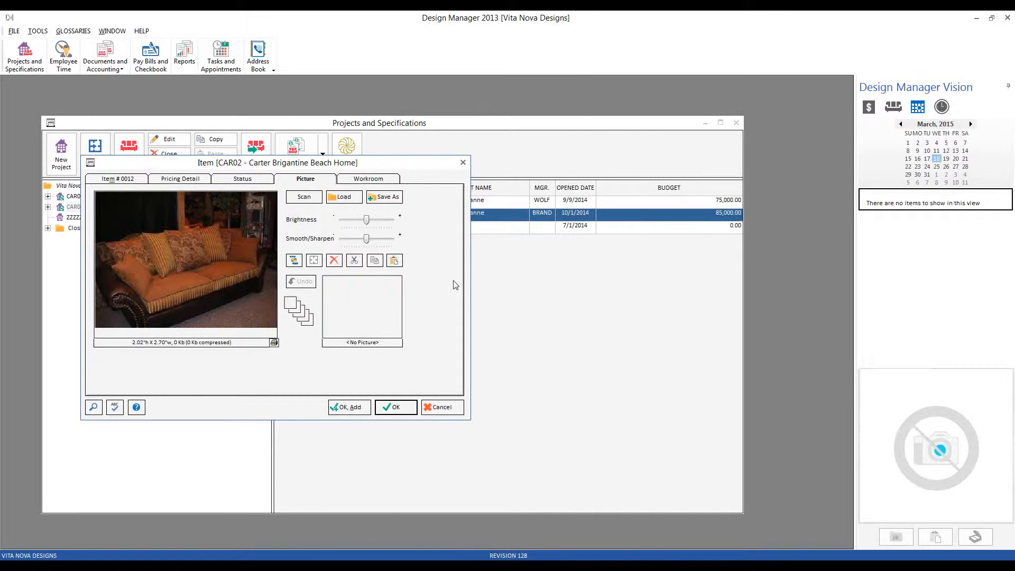
- Open the location lookup from the item's main details and look through the project's existing locations
left_click(141, 179)
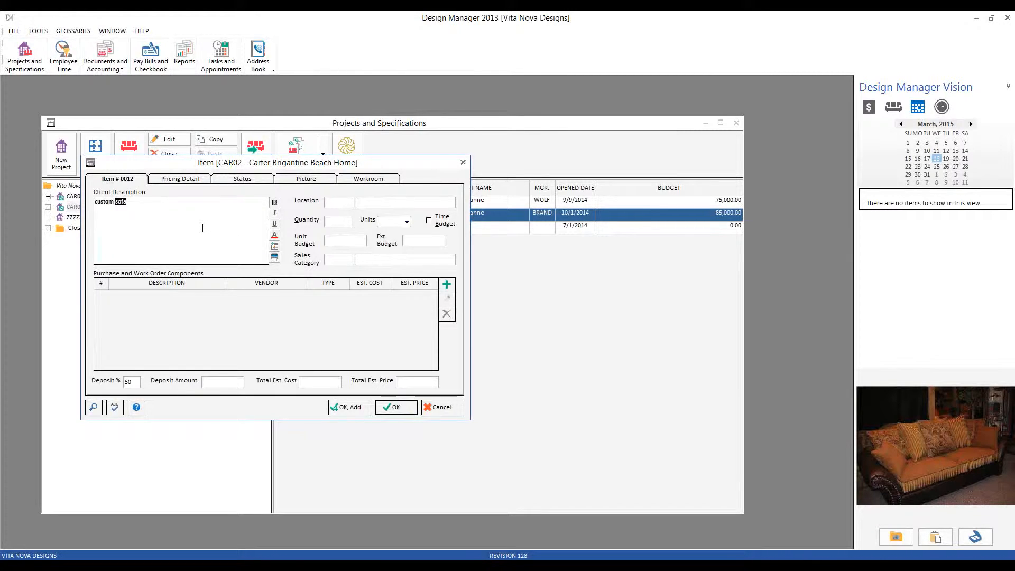
key("Tab")
left_click(94, 407)
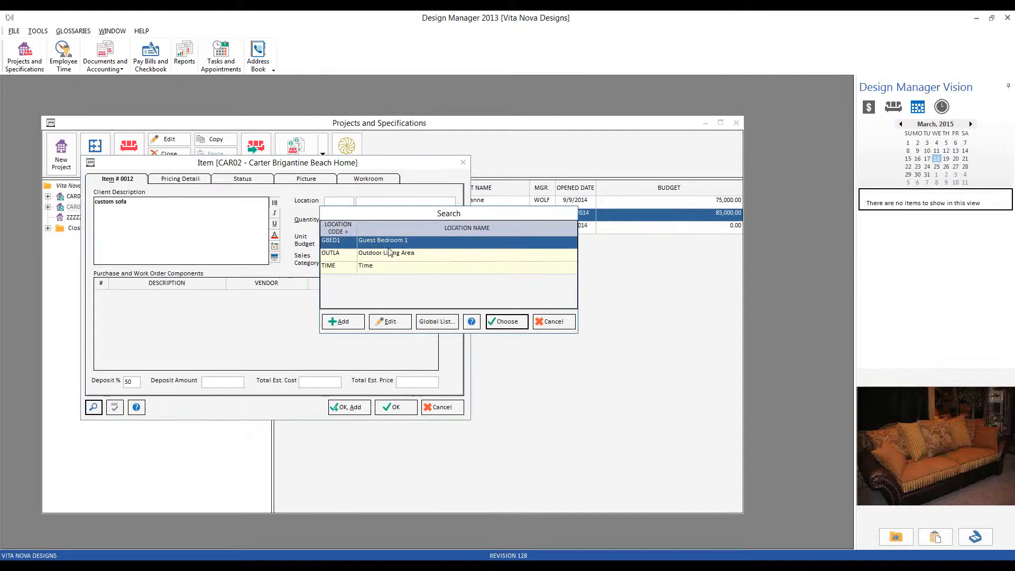
left_click(385, 266)
left_click(392, 258)
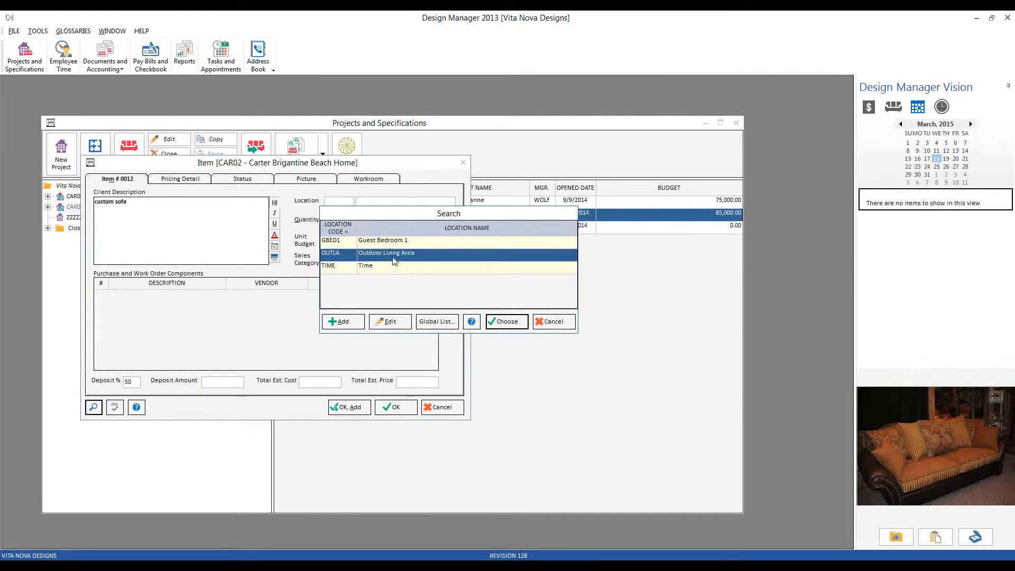
key("Up")
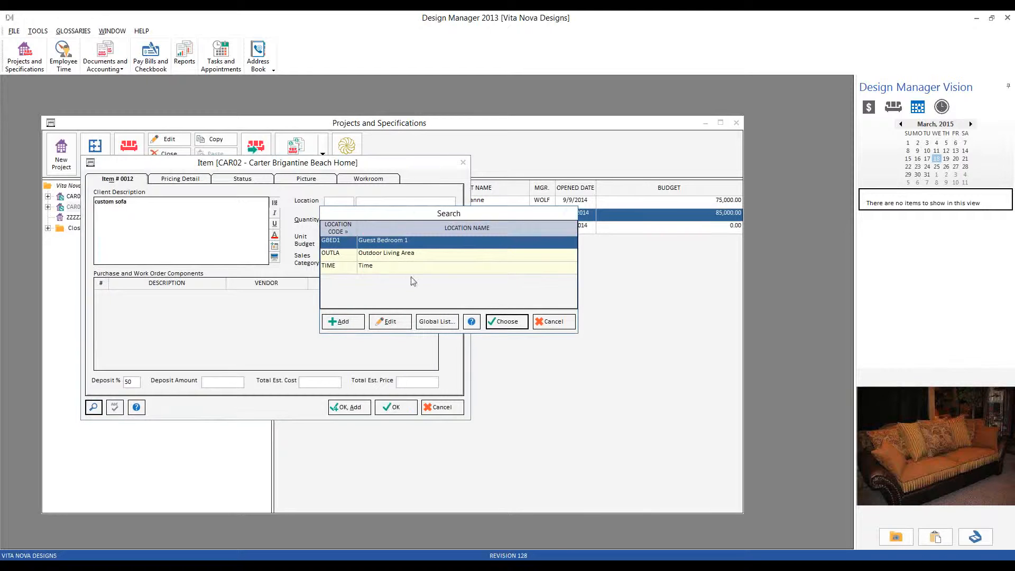
- Add Master Bedroom (MBED) from the global location list to the project and assign it as the item's location
left_click(437, 321)
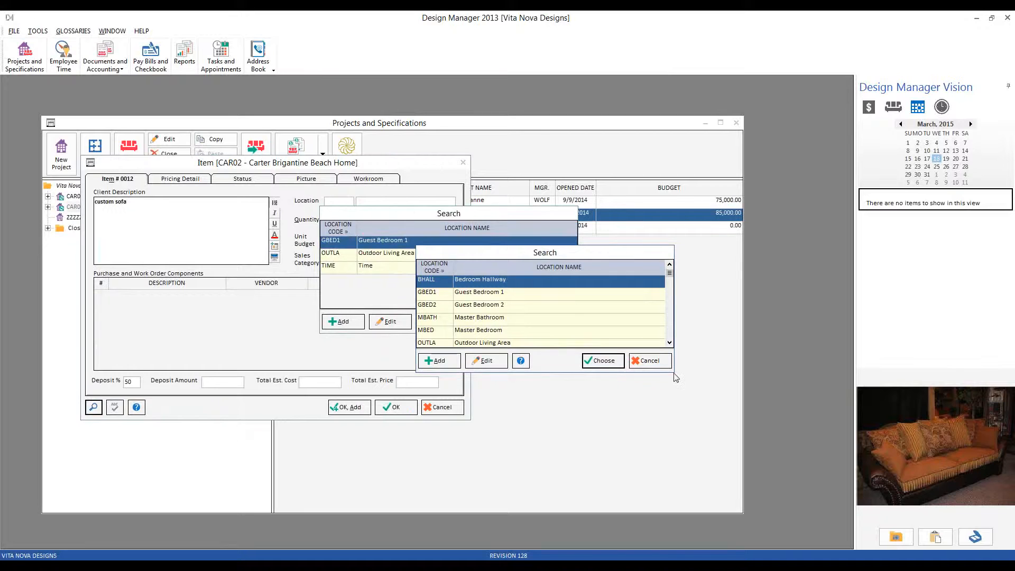
left_click_drag(673, 373, 713, 445)
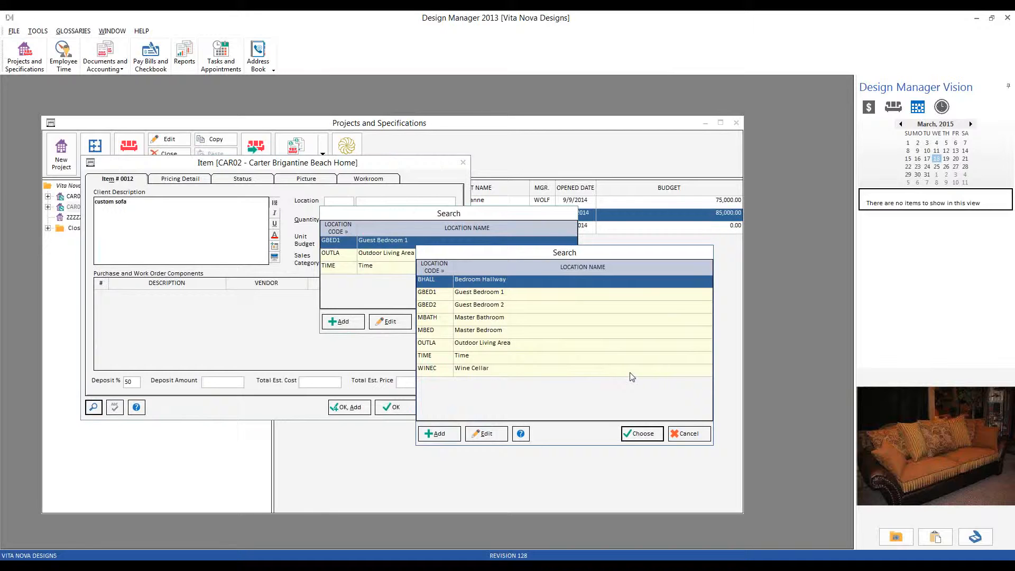
left_click(483, 331)
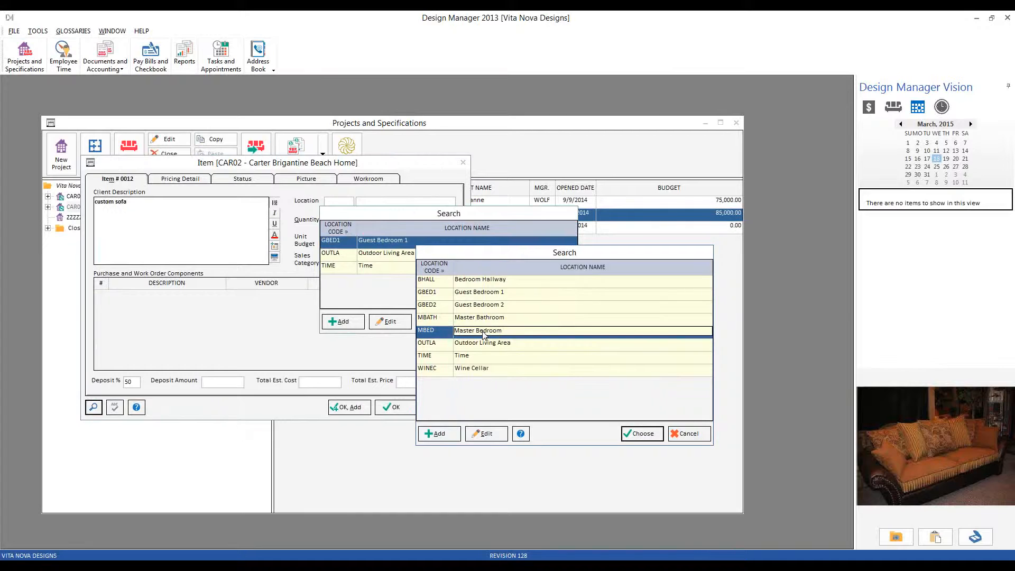
left_click(429, 335)
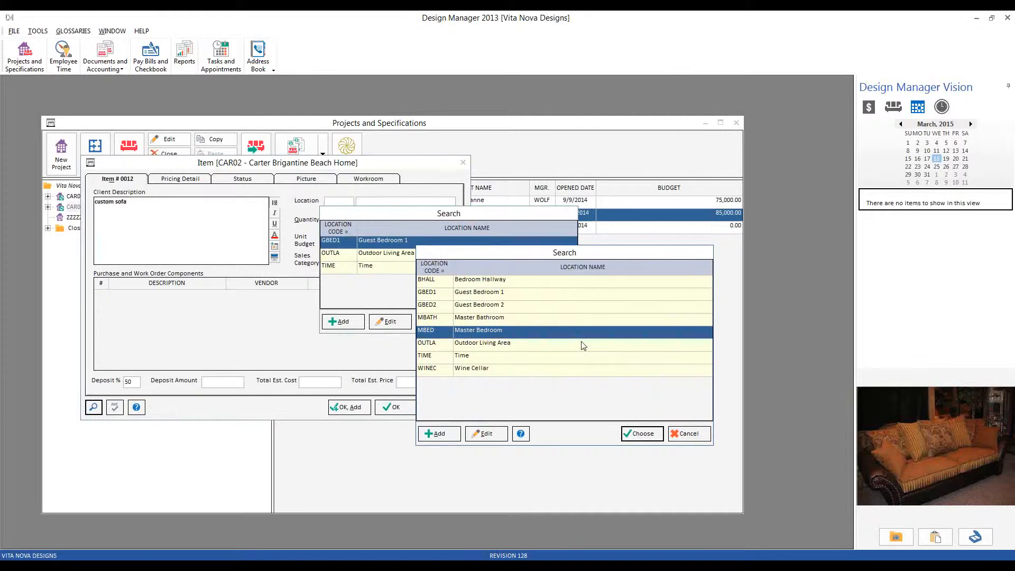
left_click(649, 434)
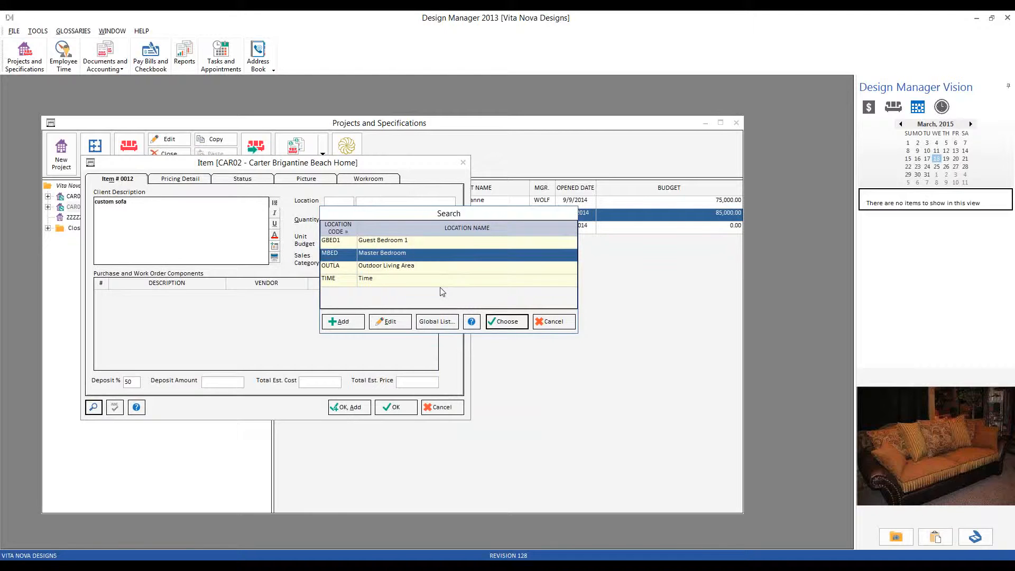
left_click(506, 322)
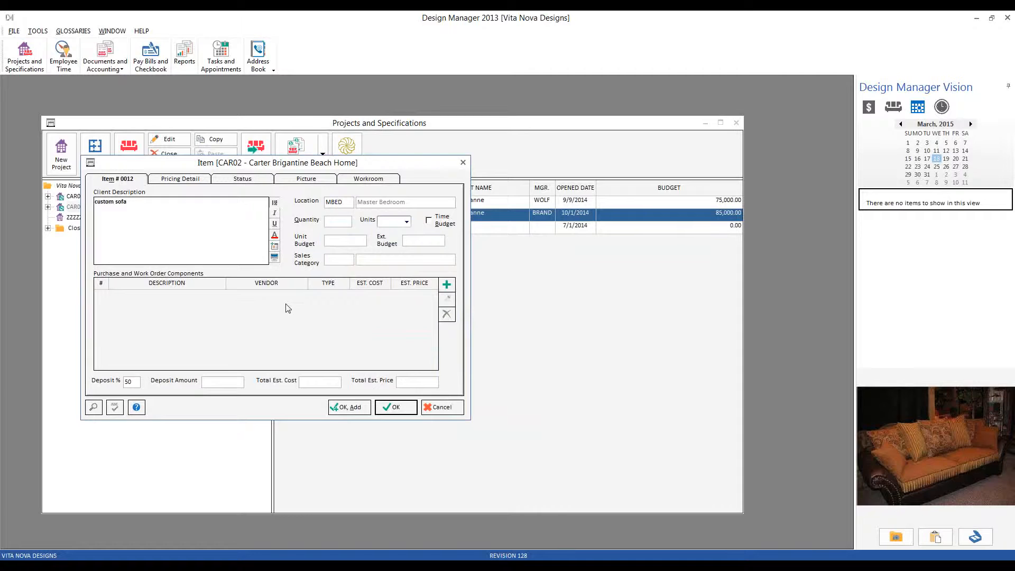
- Set the item's quantity to 1 and its units to each
type("1")
left_click(406, 220)
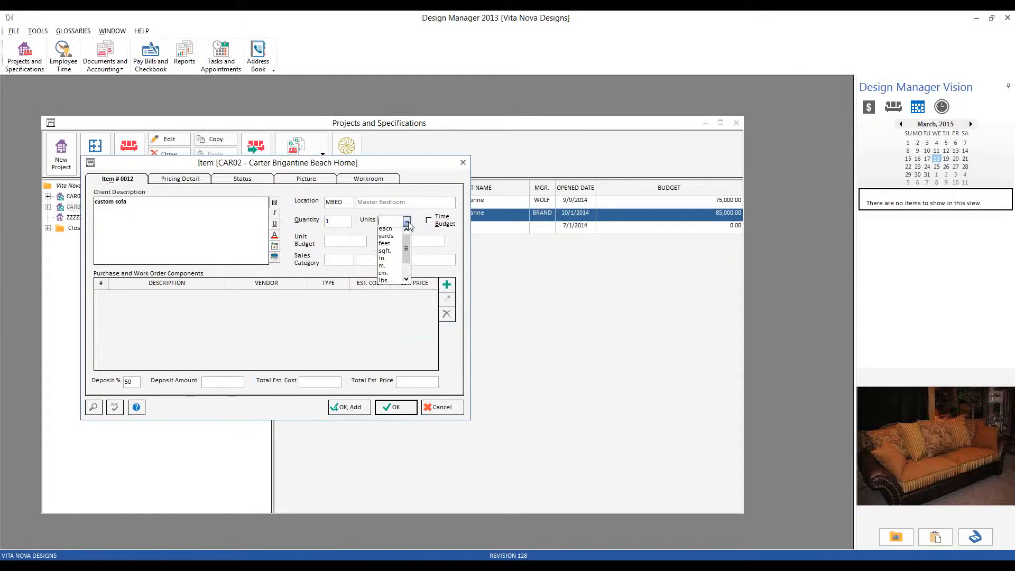
mouse_move(408, 249)
left_mouse_down()
mouse_move(407, 277)
mouse_move(413, 240)
left_mouse_up()
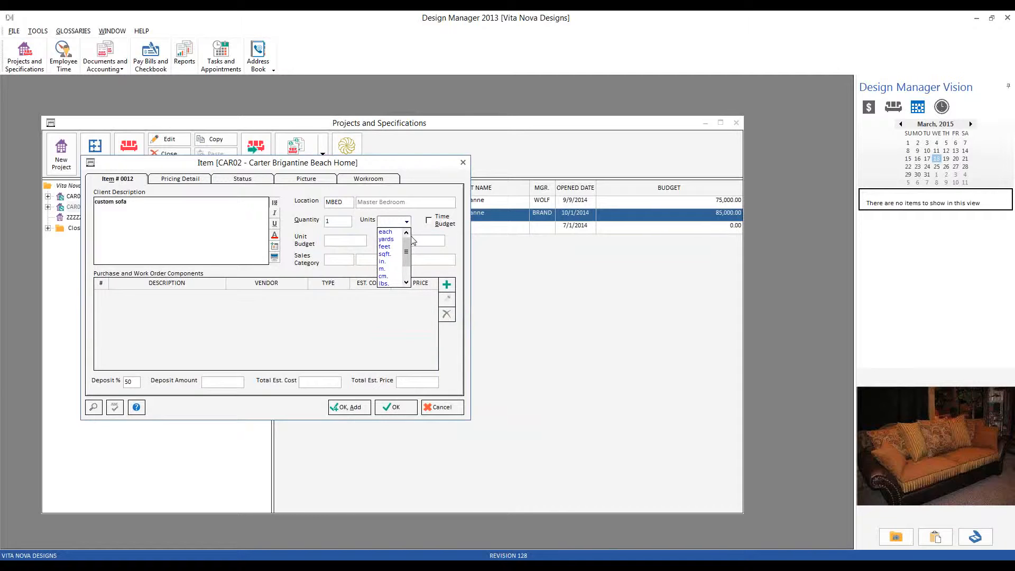
left_click(396, 233)
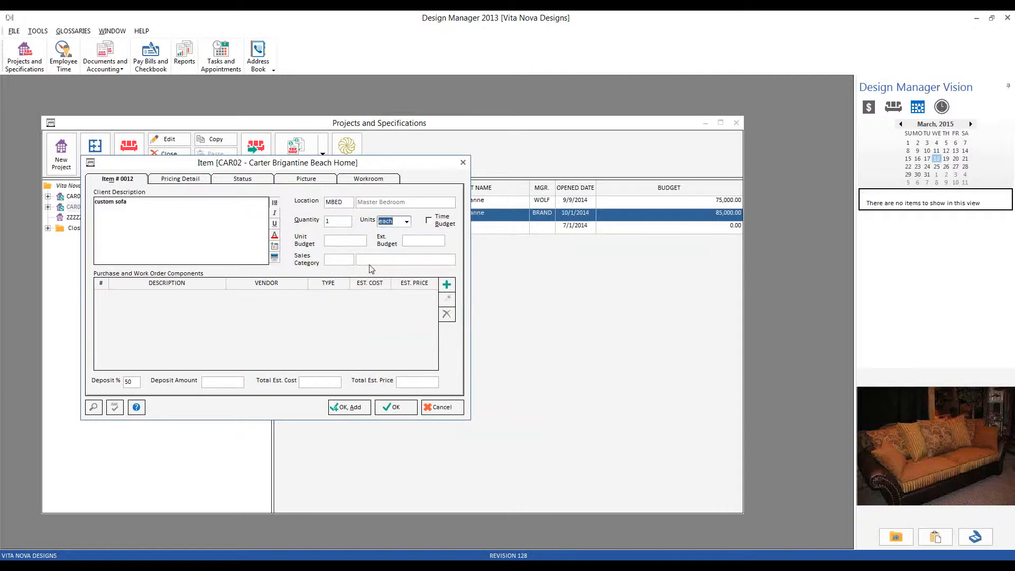
- Open the lookup for the item's sales category and select Furniture (FURN) in the list
left_click(339, 259)
left_click(94, 406)
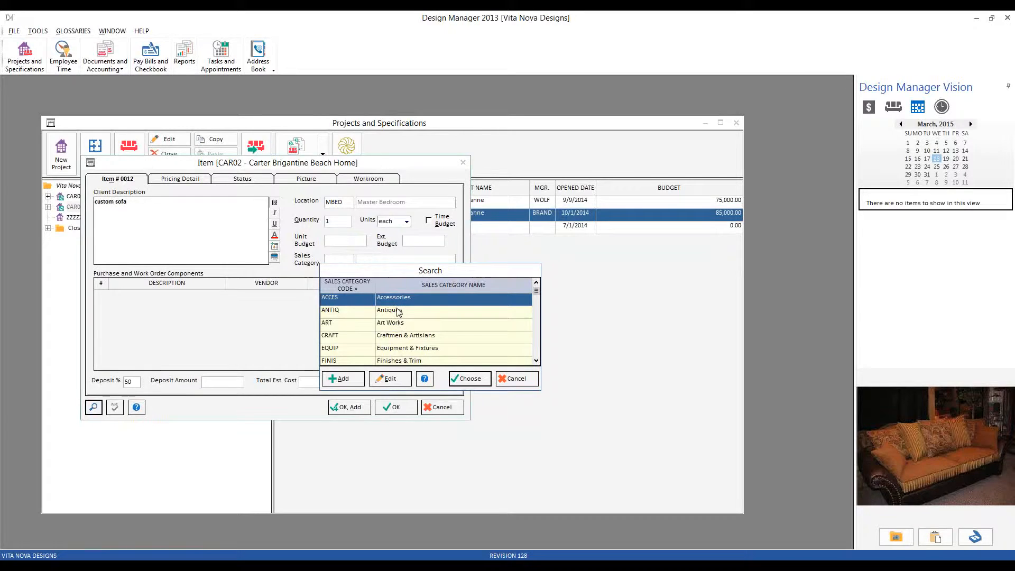
scroll(398, 312, "down", 4)
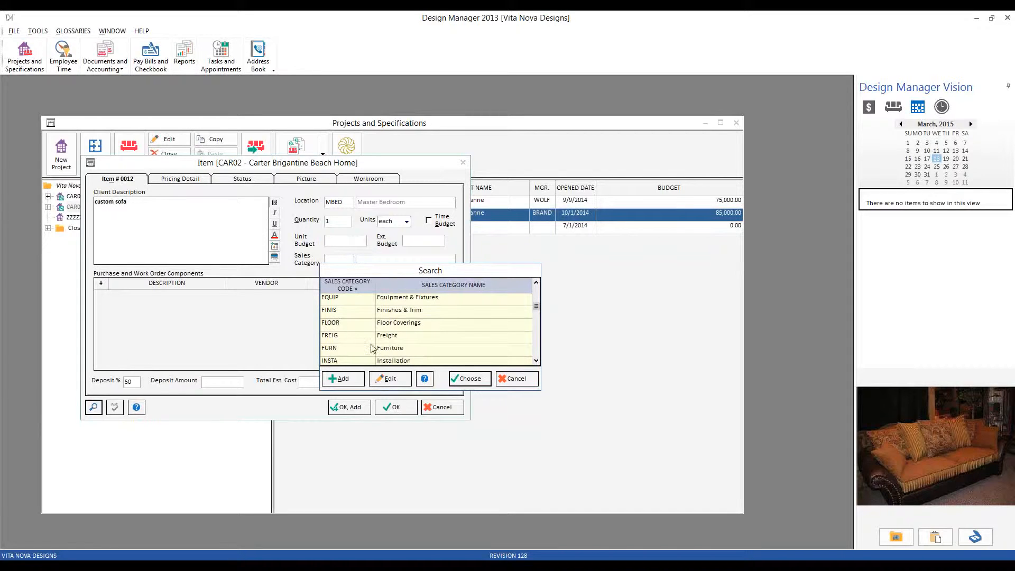
left_click(372, 348)
- Examine the Furniture category's merchandise sales and COGS accounts, and assign the category to the item
left_click(391, 379)
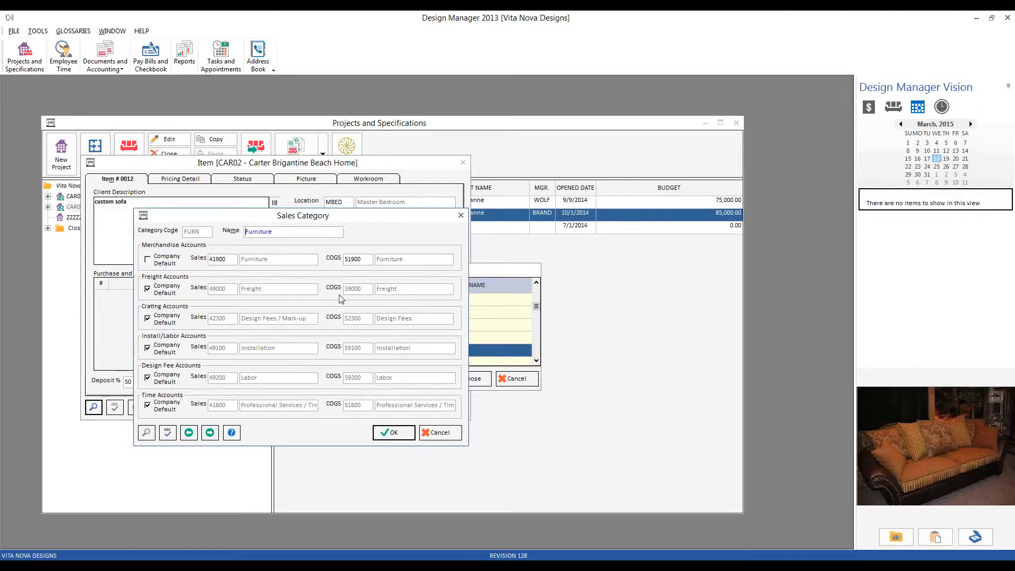
left_click(232, 260)
double_click(232, 260)
double_click(360, 260)
left_click(440, 432)
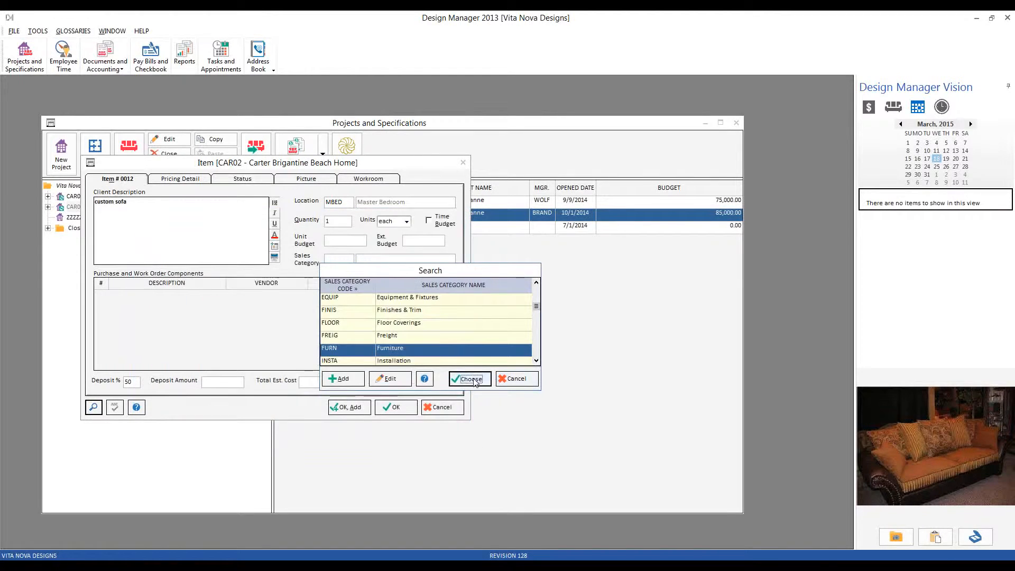
left_click(469, 379)
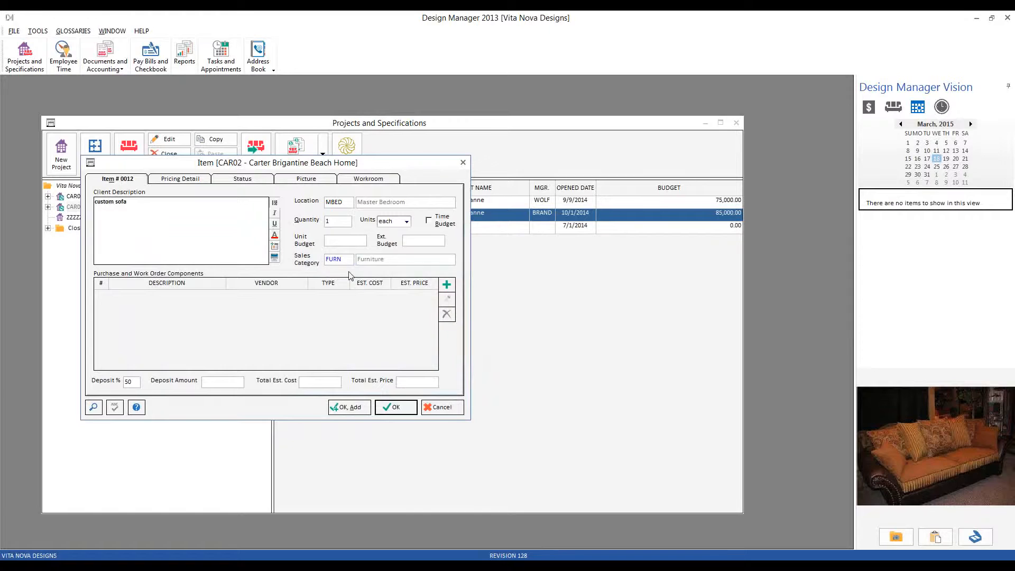
left_click(326, 259)
- Add a component to the item with "sofa frame" in regular, non-bold text as its PO description
left_click(446, 285)
left_click_drag(148, 115, 368, 253)
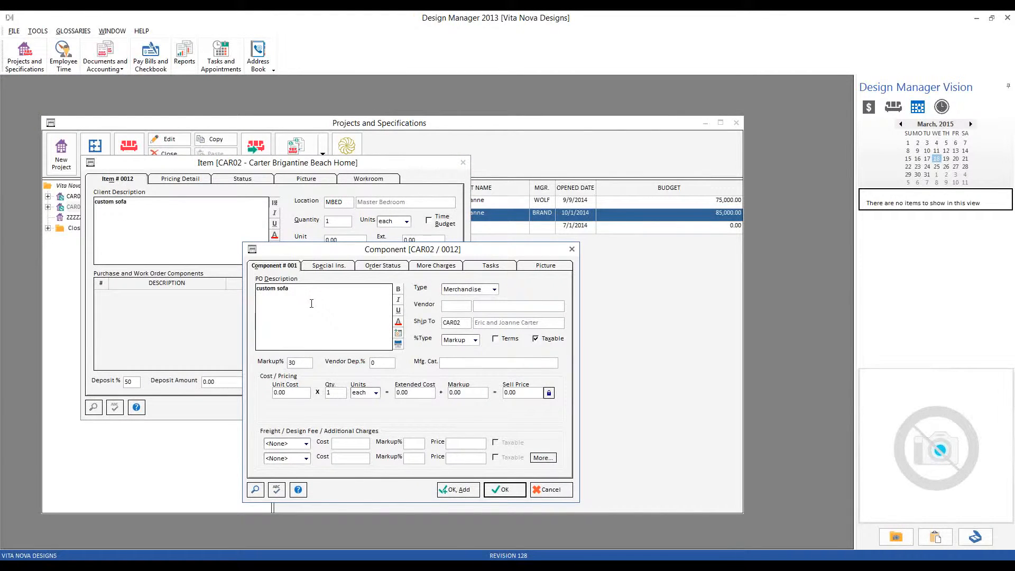
left_click_drag(290, 288, 229, 293)
type("sofa frame")
triple_click(261, 289)
left_click(397, 289)
left_click(340, 290)
mouse_move(338, 249)
left_mouse_down()
mouse_move(371, 276)
mouse_move(342, 253)
left_mouse_up()
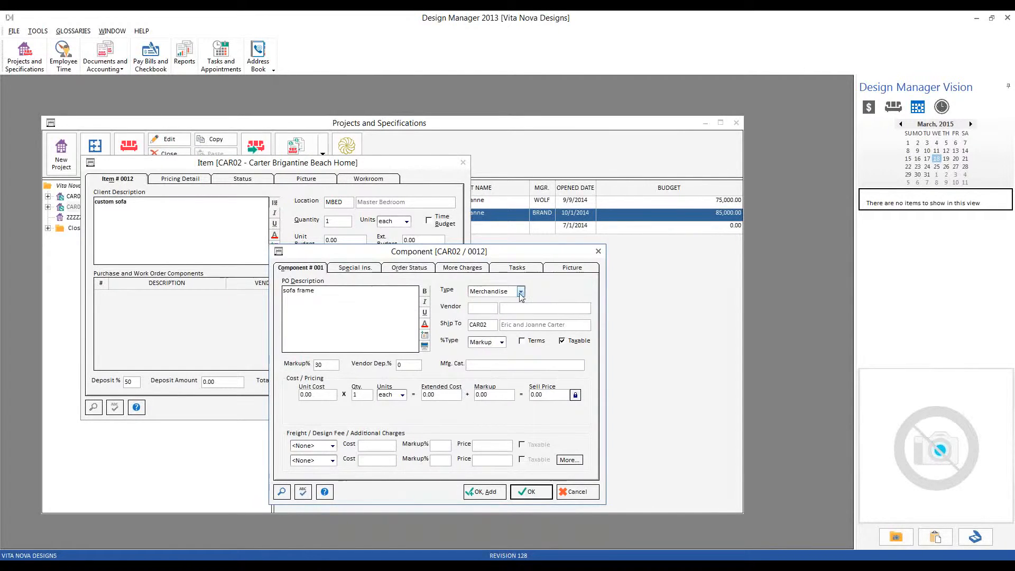
- Look up the vendor CENTU and assign Century Furniture to the sofa frame component
left_click(485, 308)
left_click(282, 492)
type("CENTU")
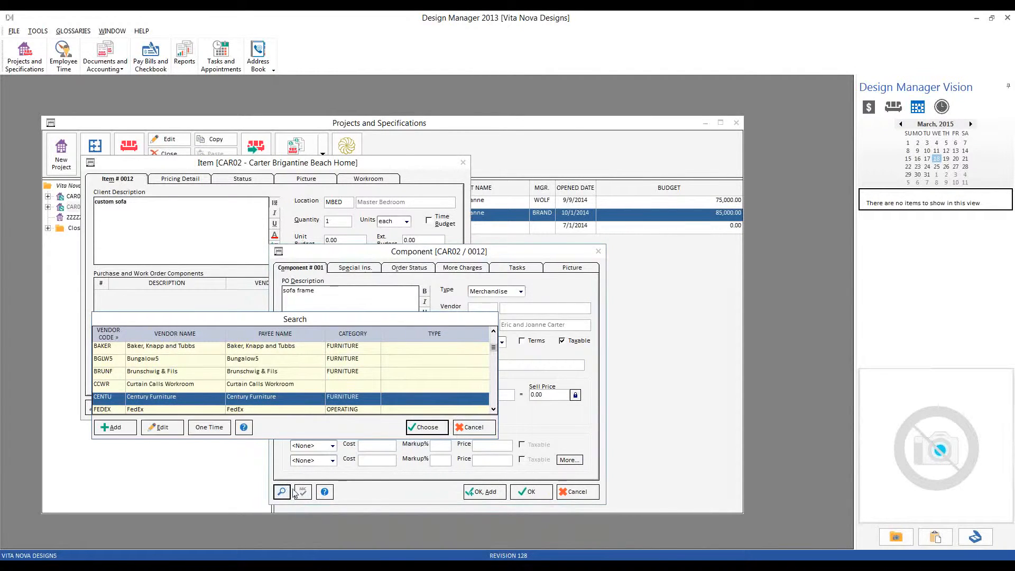
left_click(428, 427)
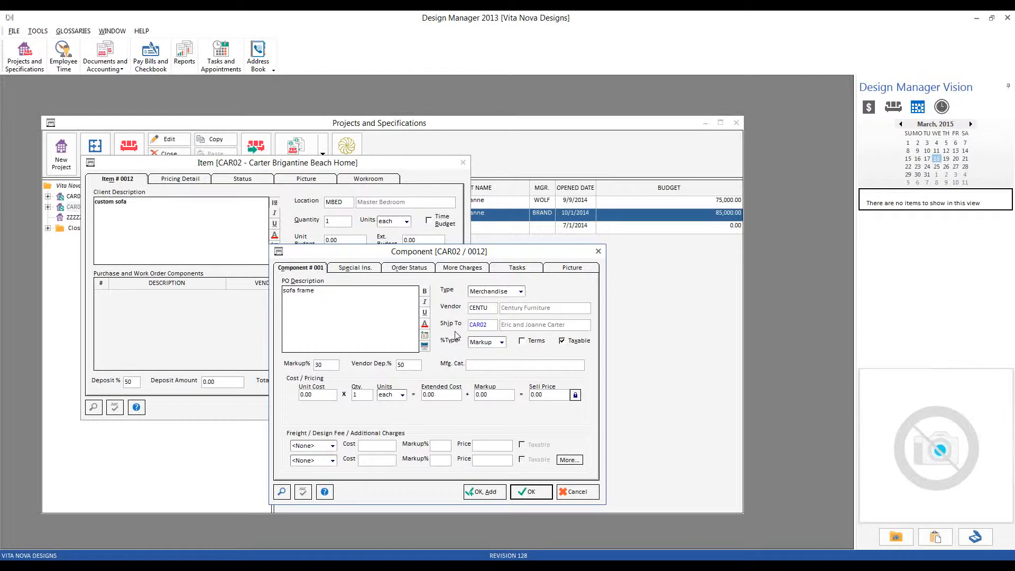
- Review the percentage type options for the component's pricing and select Markup
left_click(331, 365)
left_click(502, 343)
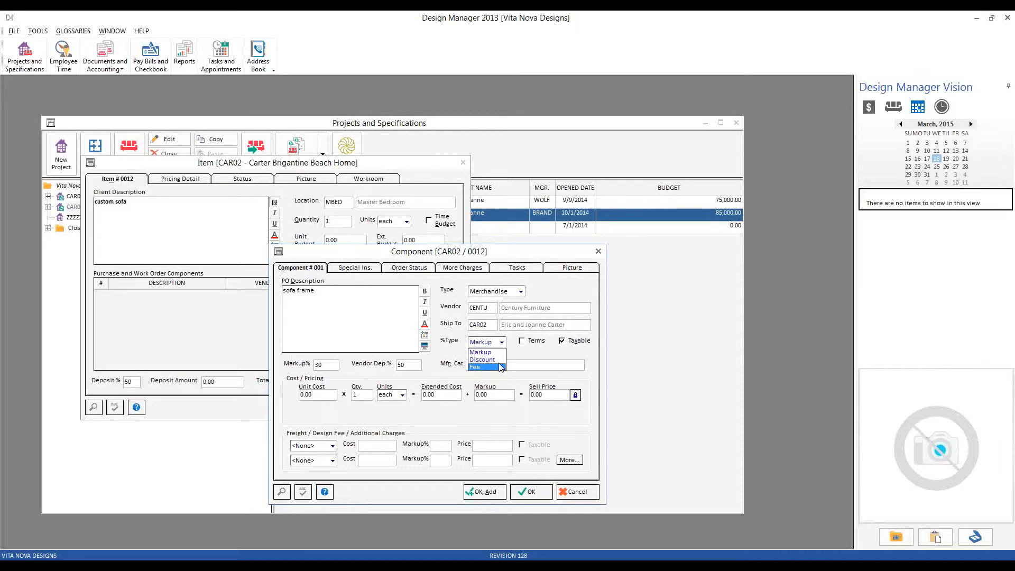
left_click(481, 351)
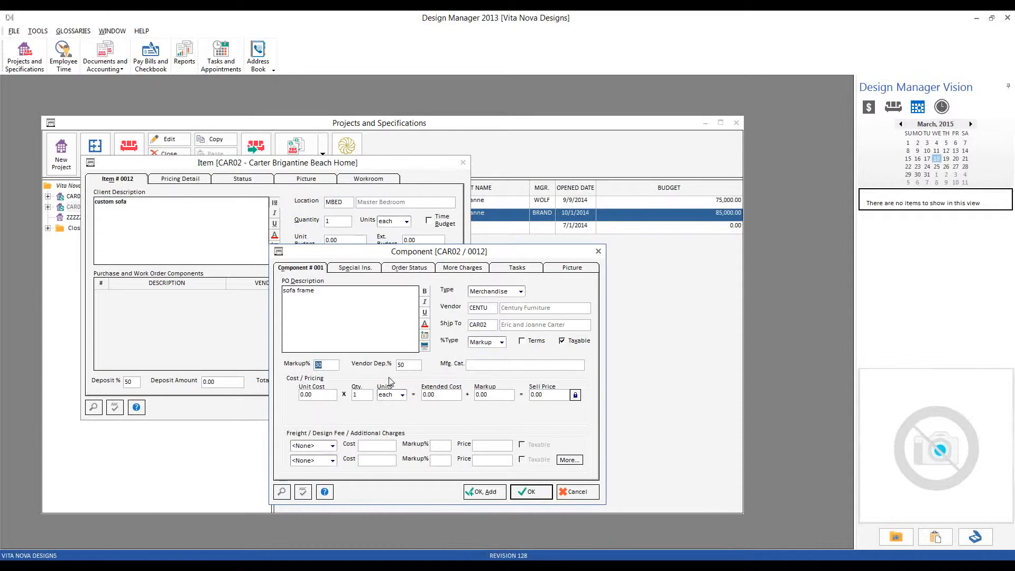
- Enter manufacturer catalog number 568-895696 for the sofa frame component and set its unit cost to 1,800
key("Tab")
key("Tab")
type("568-895696")
key("Tab")
type("1,80")
type("0")
key("Tab")
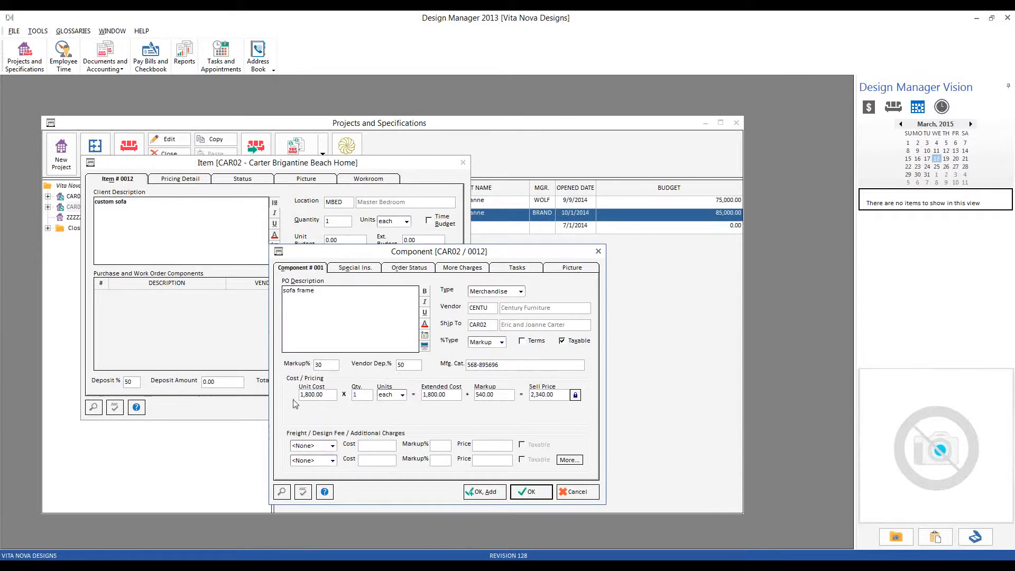
- Override the sofa frame component's sell price with 2,500
left_click(437, 395)
key("Tab")
key("Tab")
type("2,50")
type("0")
key("Tab")
left_click(502, 393)
- Set the sofa frame component's markup to 30% and save the component
left_click(327, 365)
type("30")
left_click(520, 487)
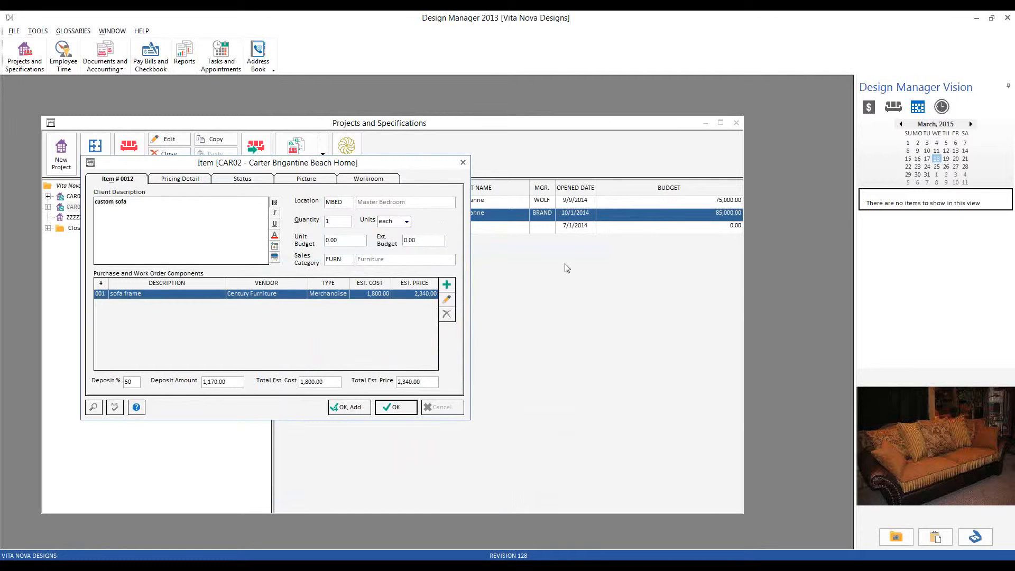
- Add a second component to the custom sofa item with "sofa fabric" as its PO description
left_click(447, 285)
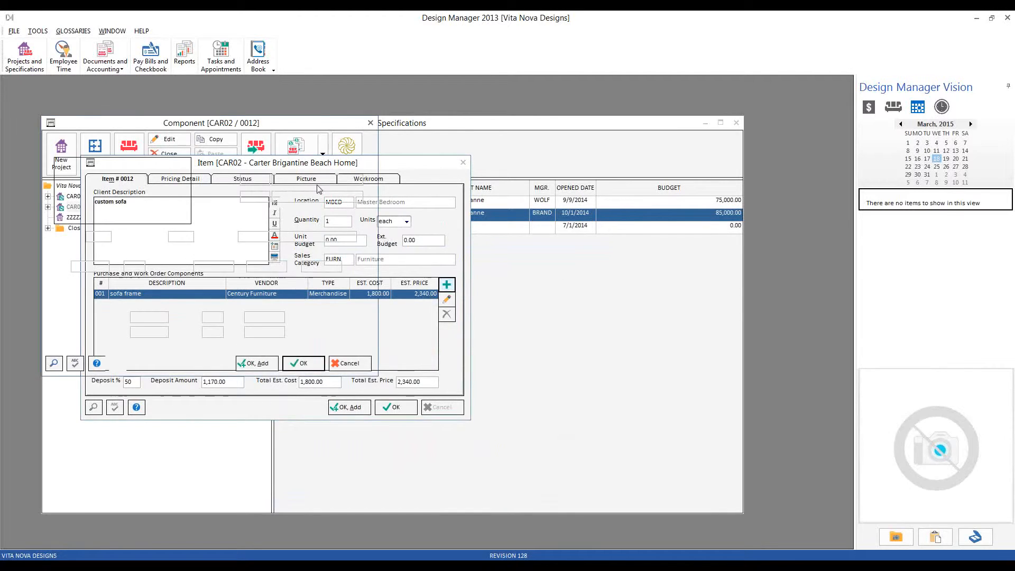
left_click_drag(408, 189, 414, 191)
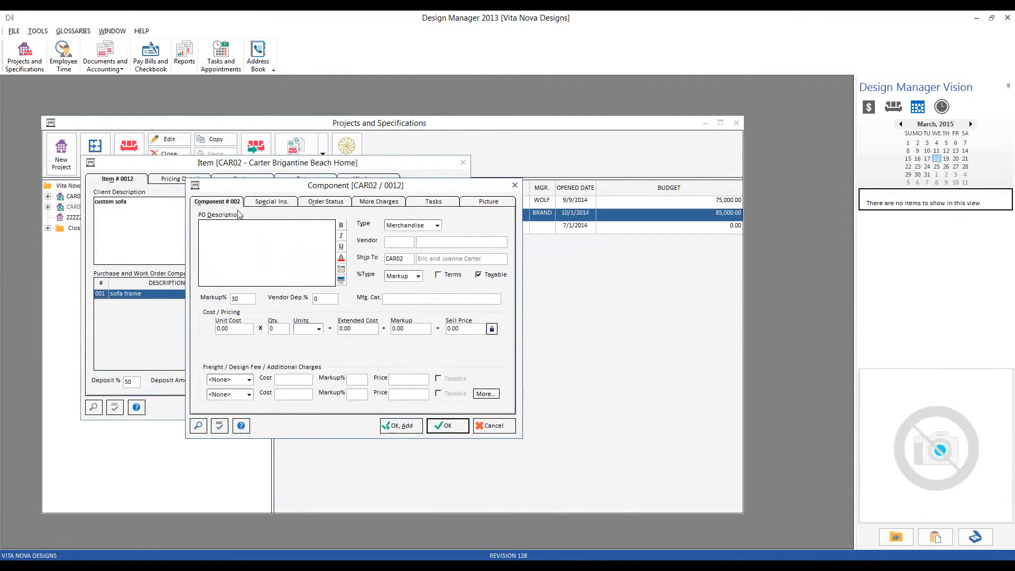
left_click_drag(274, 191, 308, 230)
type("sofa fabr")
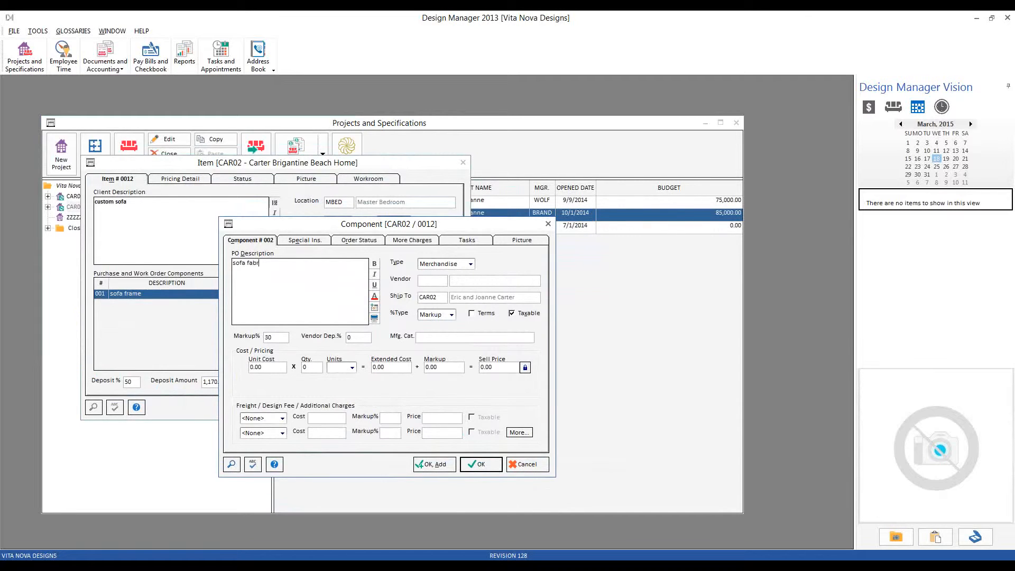
- Assign vendor KRAVE to the sofa fabric component and change its ship-to address to CENTU
key("Tab")
key("Tab")
type("KRAVE")
double_click(443, 279)
double_click(440, 297)
type("CENTU")
key("Tab")
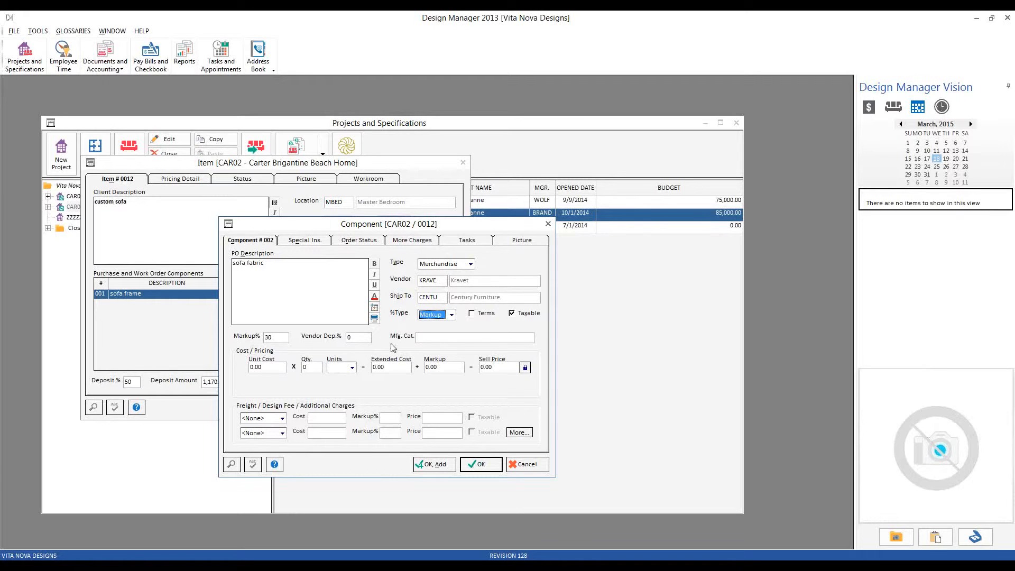
- Enter manufacturer catalog number F568-5669 for the sofa fabric and set its unit cost to 85
left_click(424, 341)
type("F568-5669")
key("Tab")
type("588-5")
key("Tab")
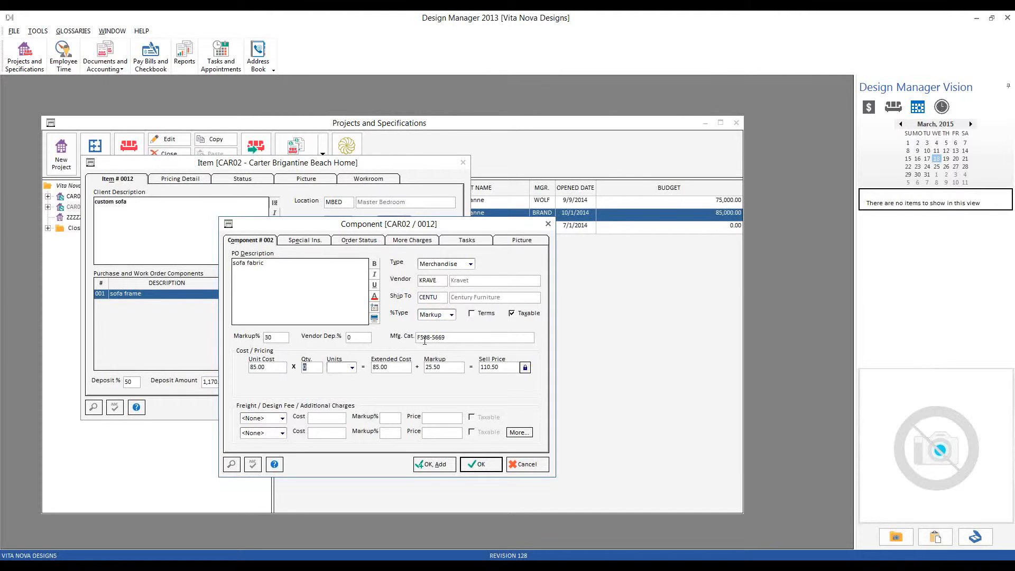
- Set the sofa fabric's quantity to 14, choose its unit of measure and save the component
type("14")
key("Tab")
left_click(351, 367)
left_click(342, 385)
key("Tab")
key("Tab")
key("Tab")
left_click(498, 465)
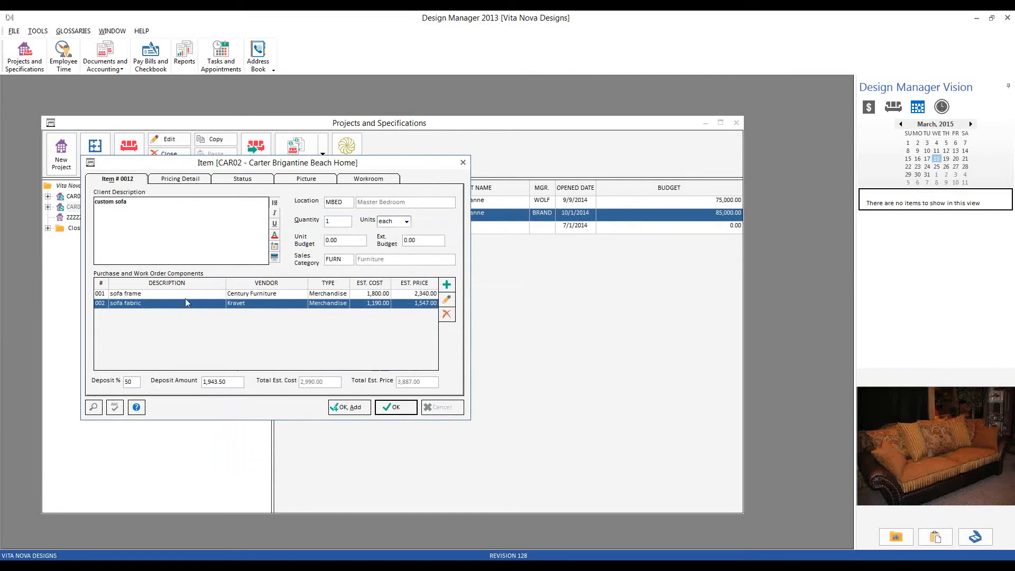
- Add a third component described as "sofa trim" and assign vendor KRAVE to it
left_click(201, 295)
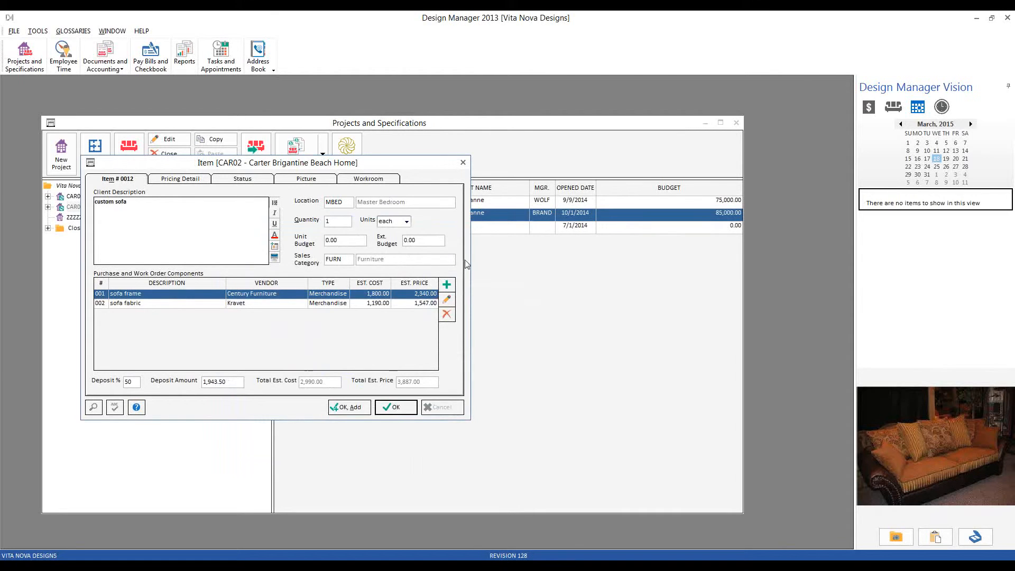
left_click(447, 284)
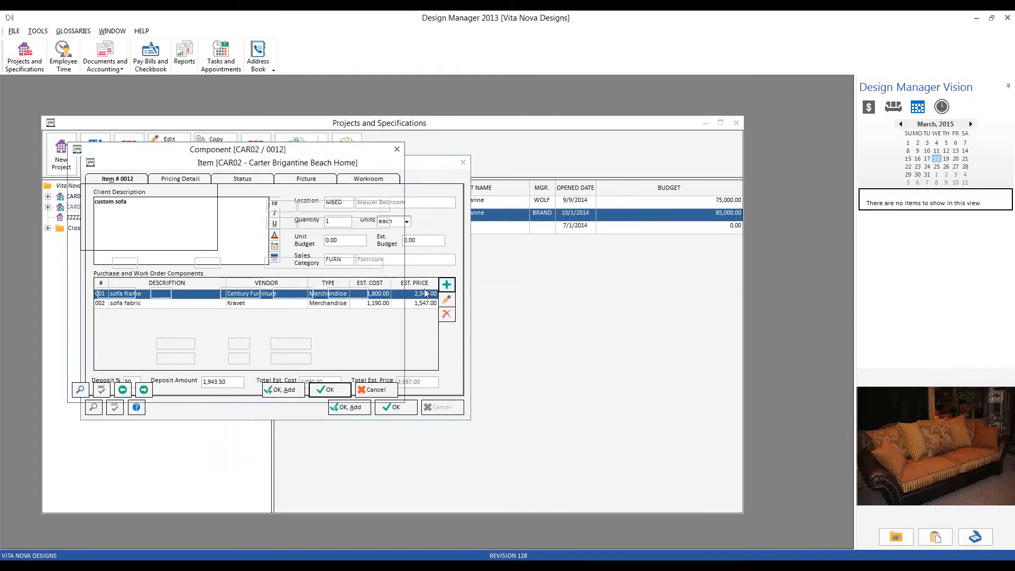
left_click_drag(138, 152, 224, 219)
type("sofa trim")
key("Tab")
key("Tab")
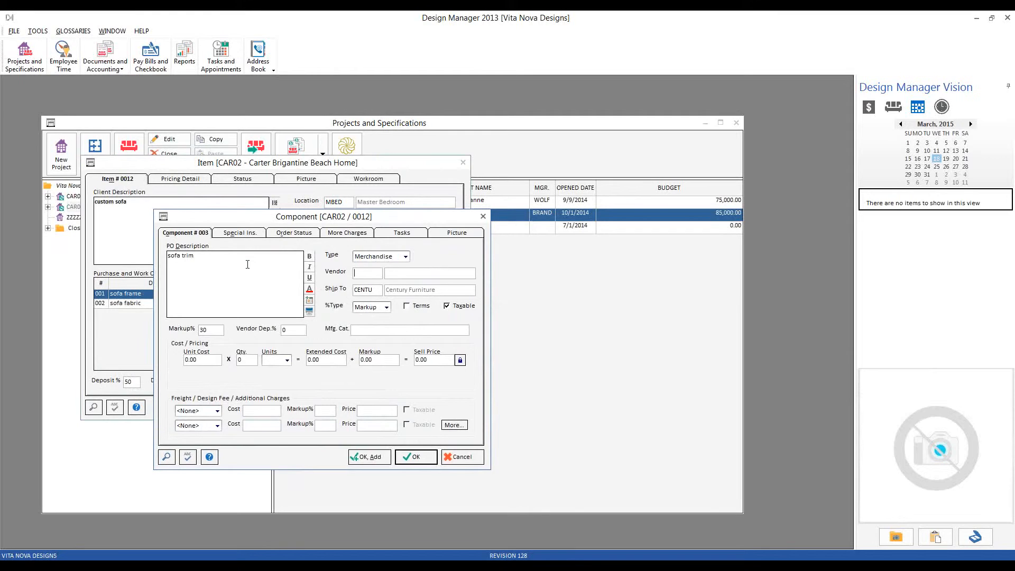
type("KRAVE")
key("Tab")
left_click_drag(376, 291, 350, 292)
- Enter manufacturer catalog number T598-5696 for the sofa trim and set its unit cost to 25
left_click(360, 330)
type("T598-5696")
key("Tab")
type("25")
key("Tab")
- Set the sofa trim's quantity to 16 yards and save the component
type("16")
key("Tab")
type("yards")
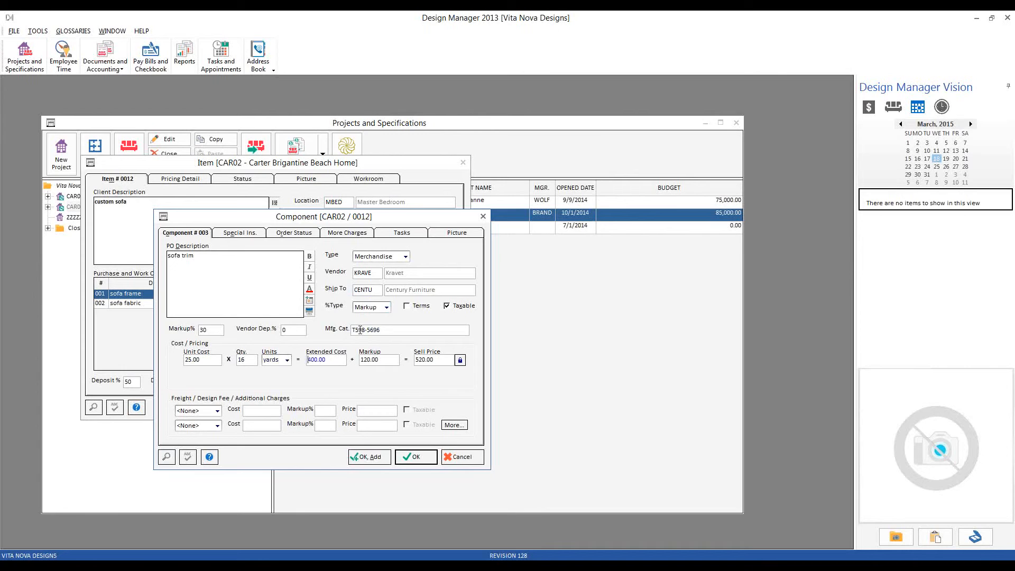
key("Tab")
key("Tab")
key("Tab")
left_click(416, 457)
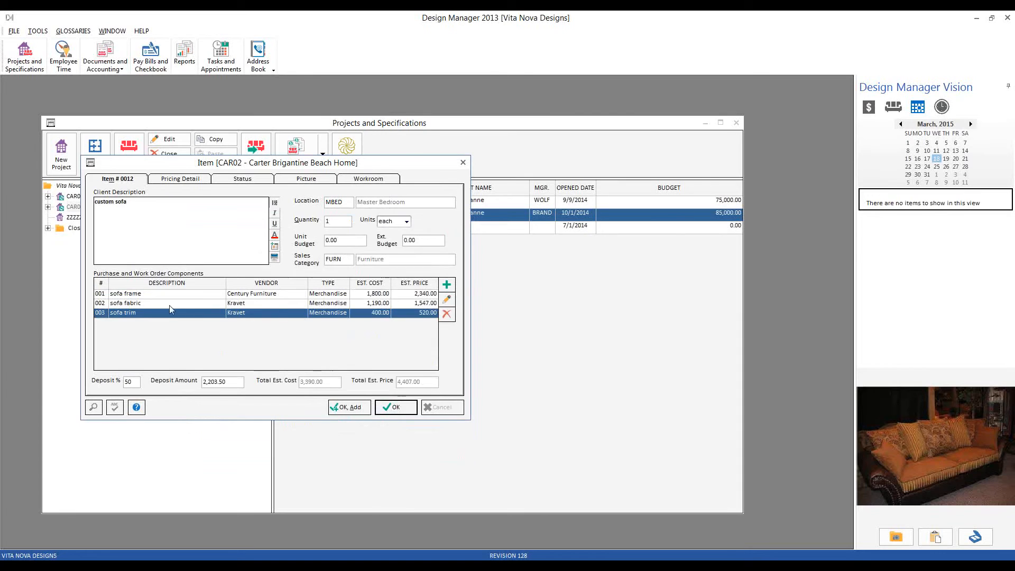
- Review the estimated costs and prices of the sofa frame, fabric and trim components
left_click(152, 294)
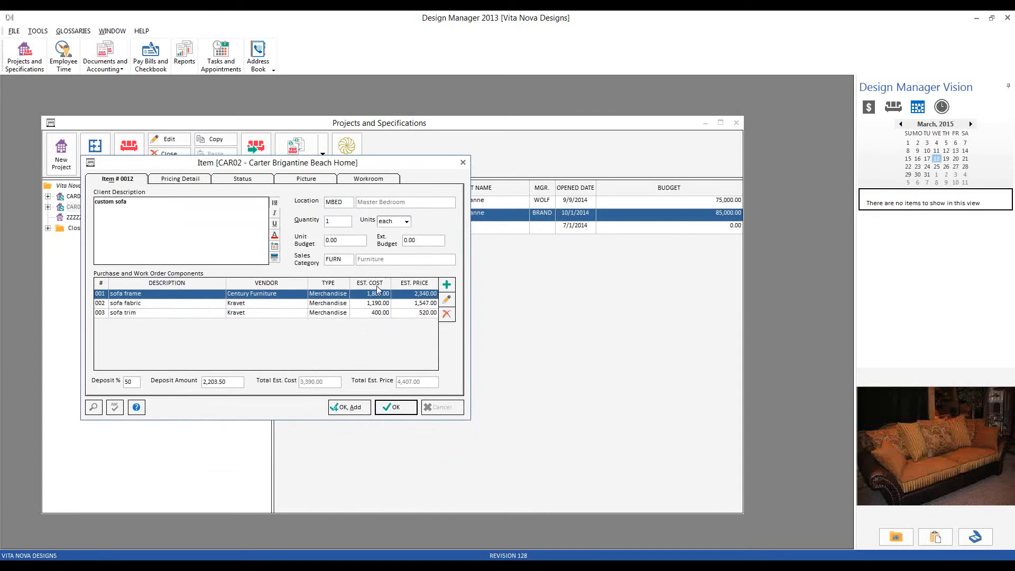
left_click(377, 305)
left_click(376, 315)
key("Up")
key("Up")
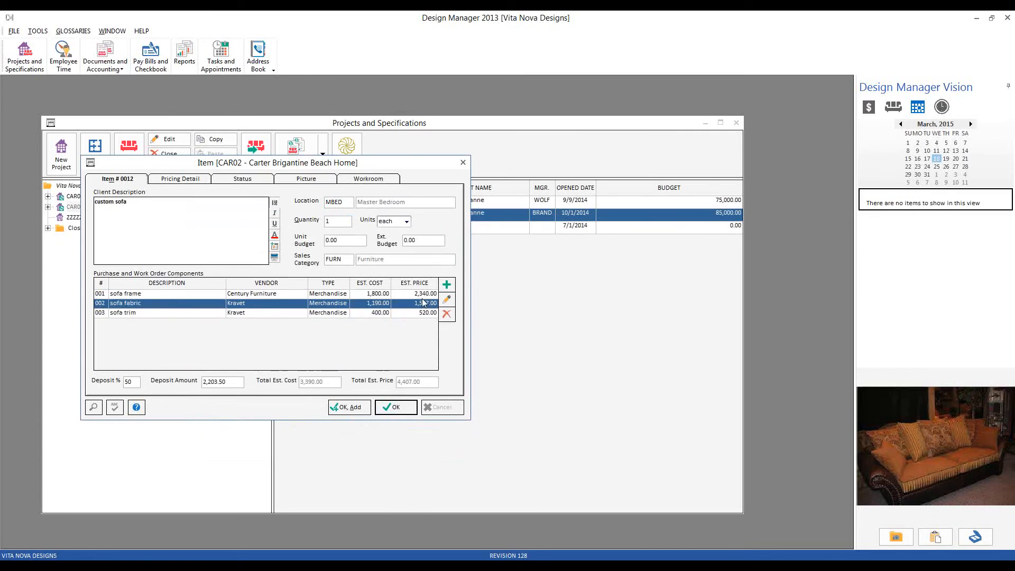
key("Down")
key("Down")
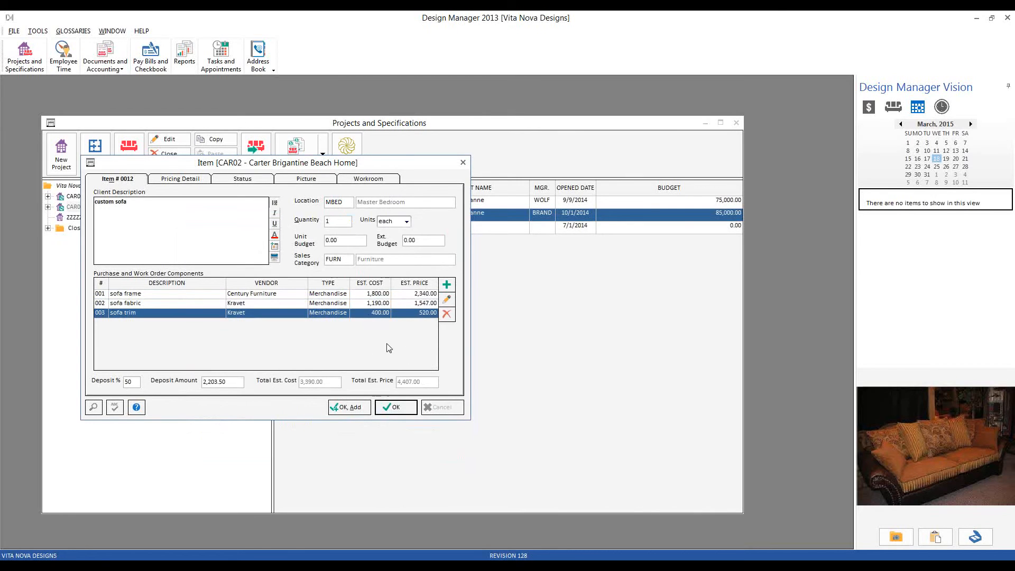
- Set the custom sofa item's deposit amount to 2,500
double_click(139, 381)
key("Tab")
type("2,500")
key("Tab")
- Set the custom sofa item's deposit percentage to 50
left_click(128, 387)
type("50")
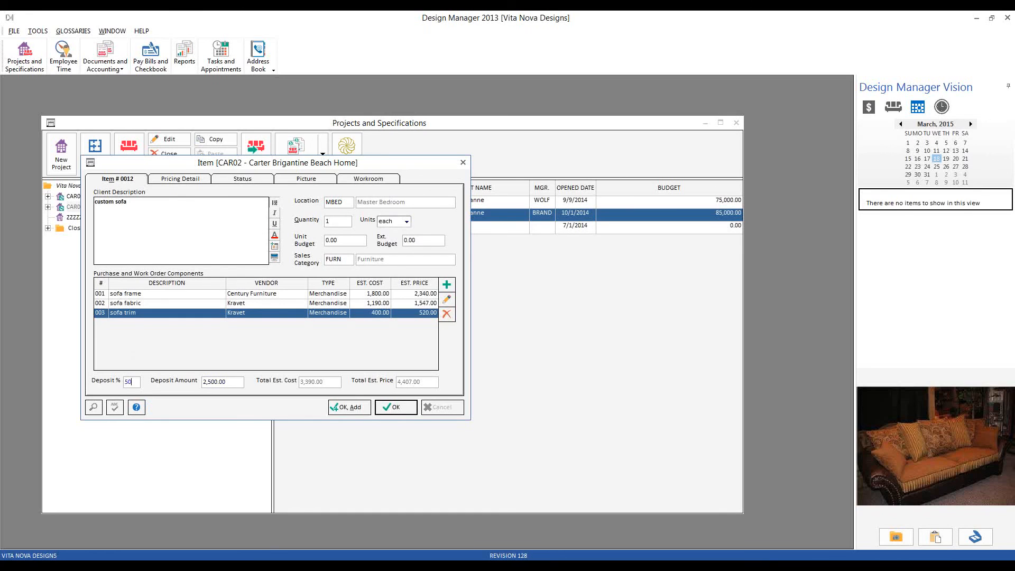